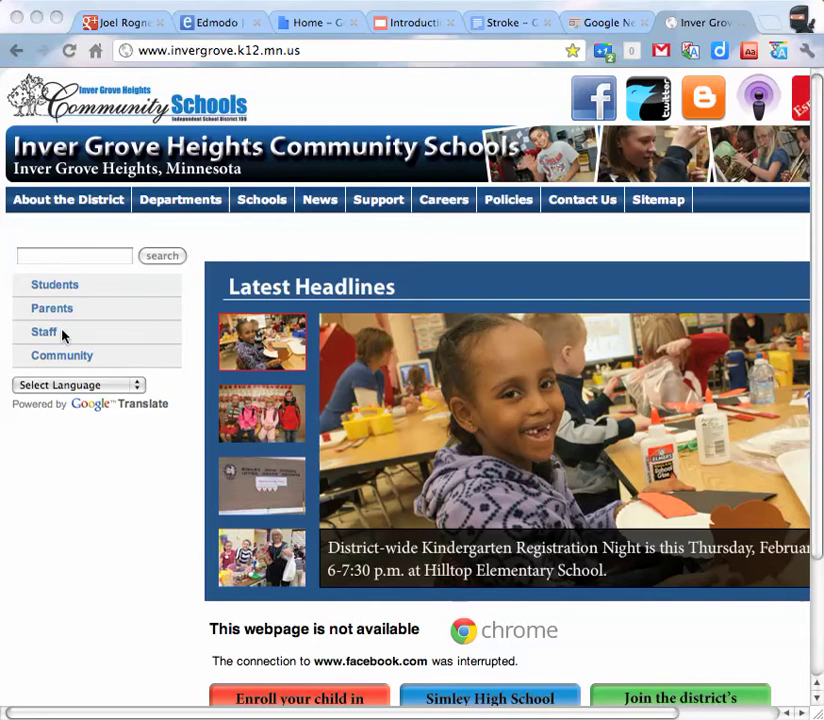
Open the Staff Resources page from the Staff sidebar menu on the district website
{"action": "mouse_move", "coordinate": [62, 335]}
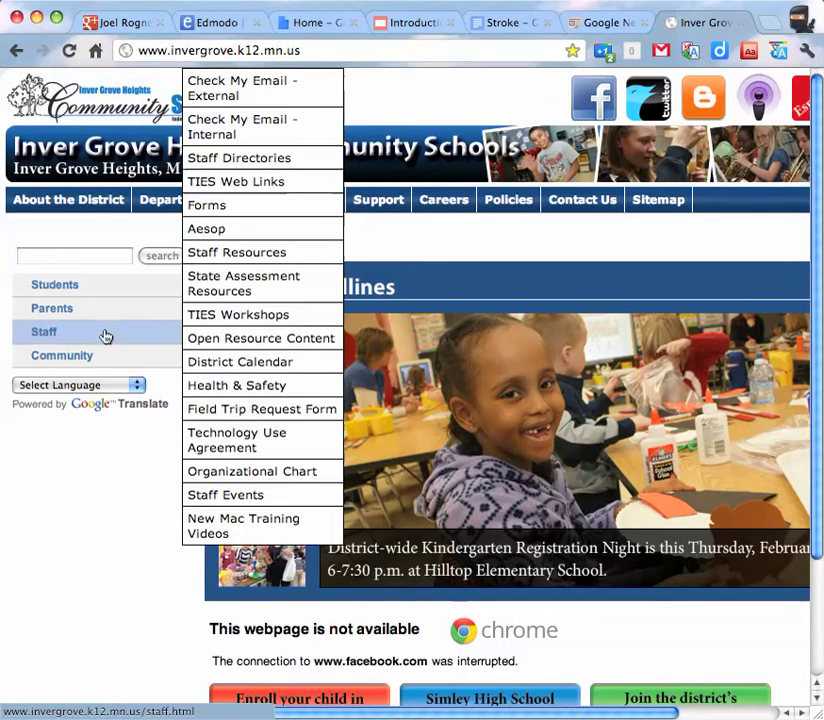
{"action": "left_click", "coordinate": [254, 253]}
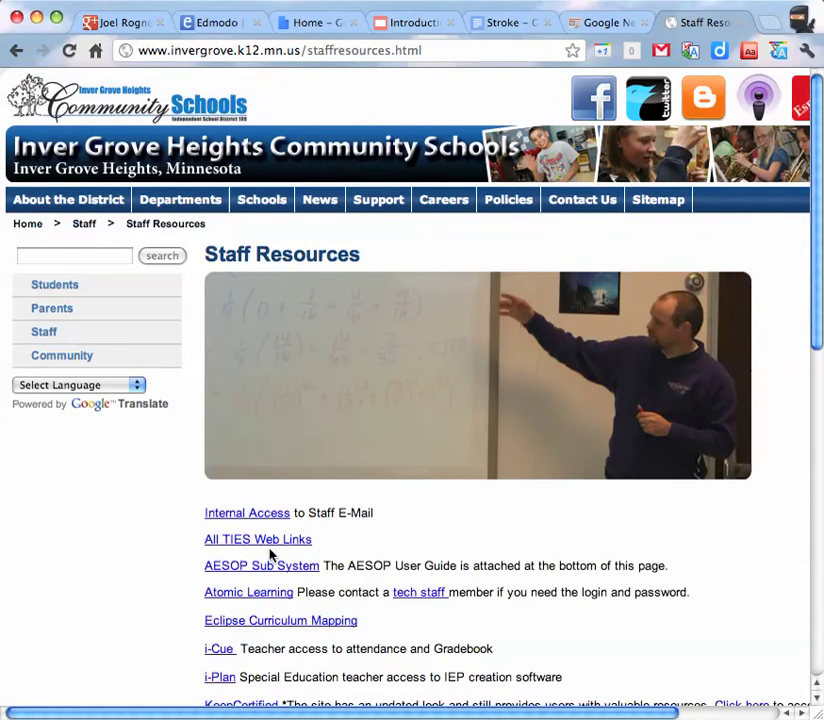
Follow the Eclipse Curriculum Mapping link and log in with the account password
{"action": "left_click", "coordinate": [273, 626]}
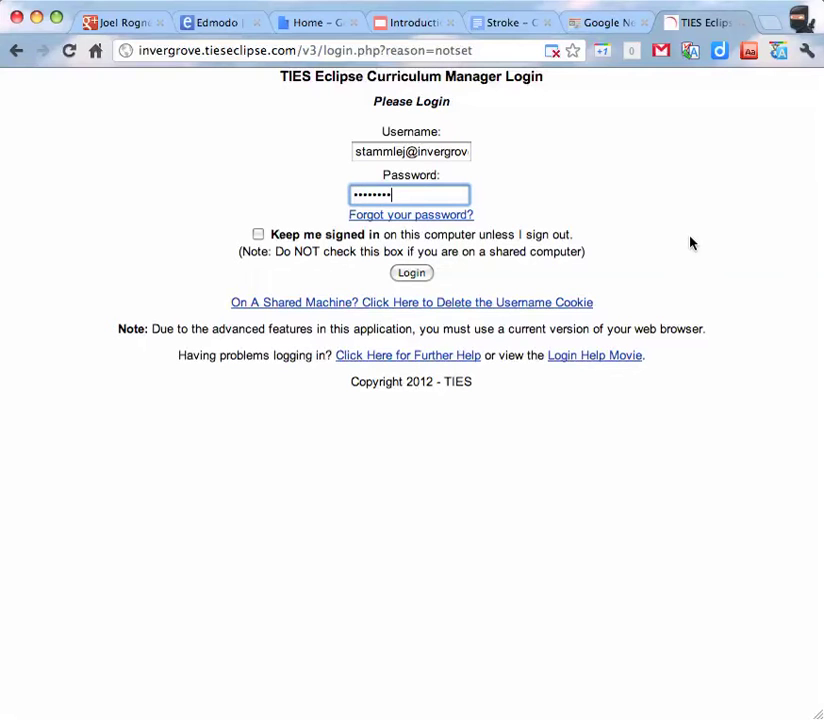
{"action": "key", "text": "Return"}
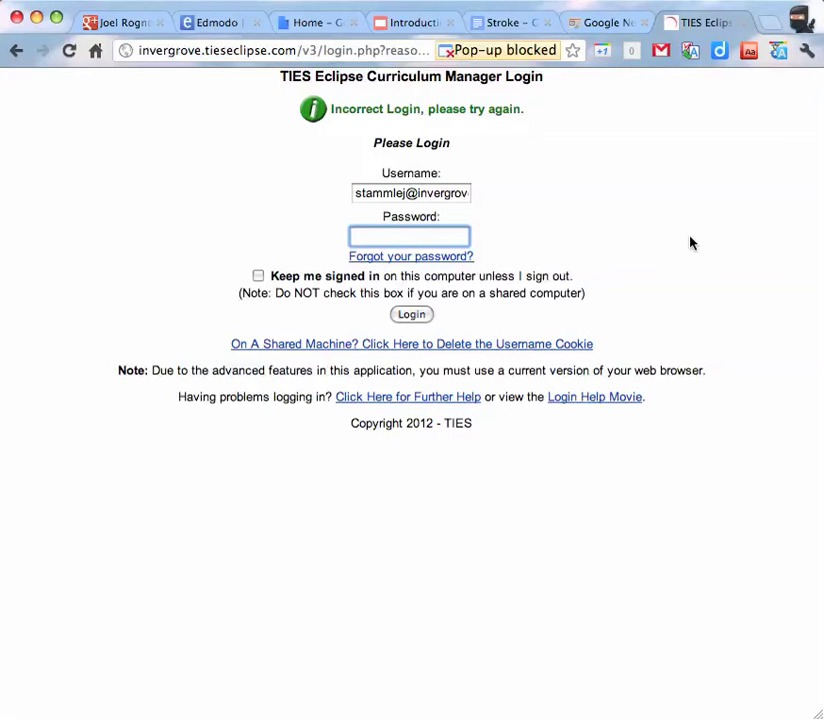
{"action": "type", "text": "••••"}
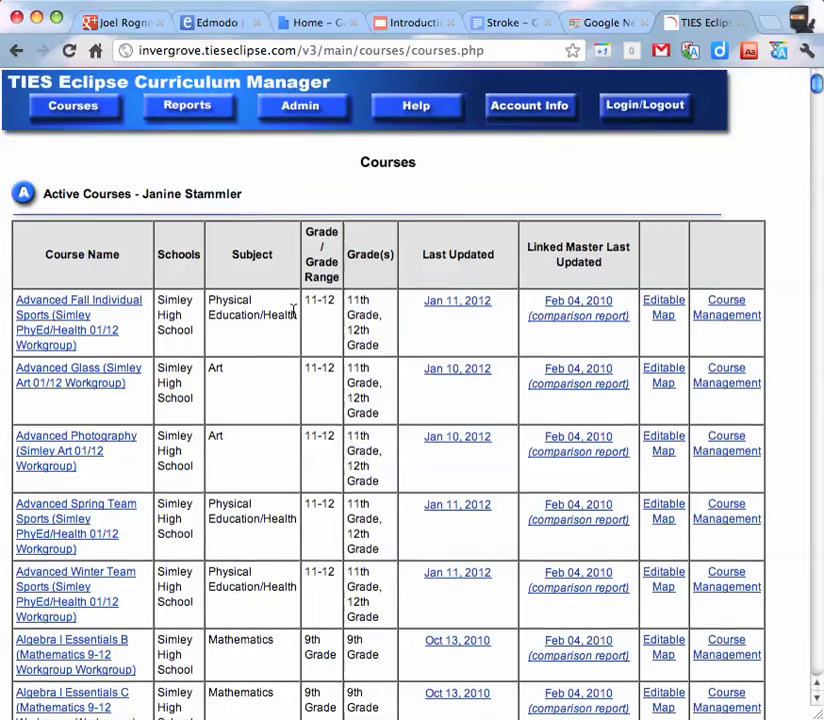
Find AP Statistics A in the courses table and open its course page
{"action": "scroll", "coordinate": [293, 312], "scroll_direction": "down", "scroll_amount": 2}
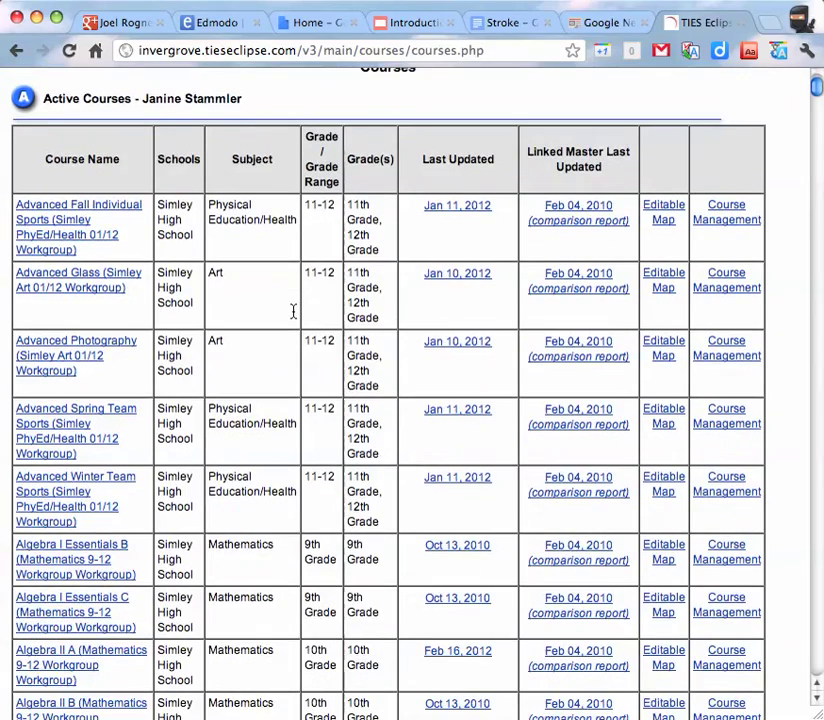
{"action": "scroll", "coordinate": [293, 312], "scroll_direction": "down", "scroll_amount": 20}
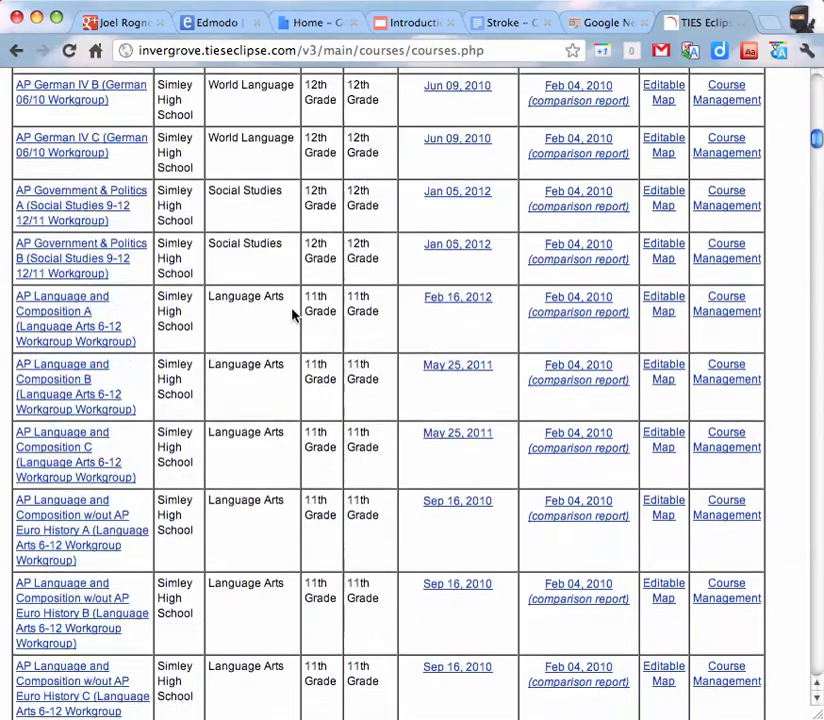
{"action": "scroll", "coordinate": [293, 313], "scroll_direction": "down", "scroll_amount": 20}
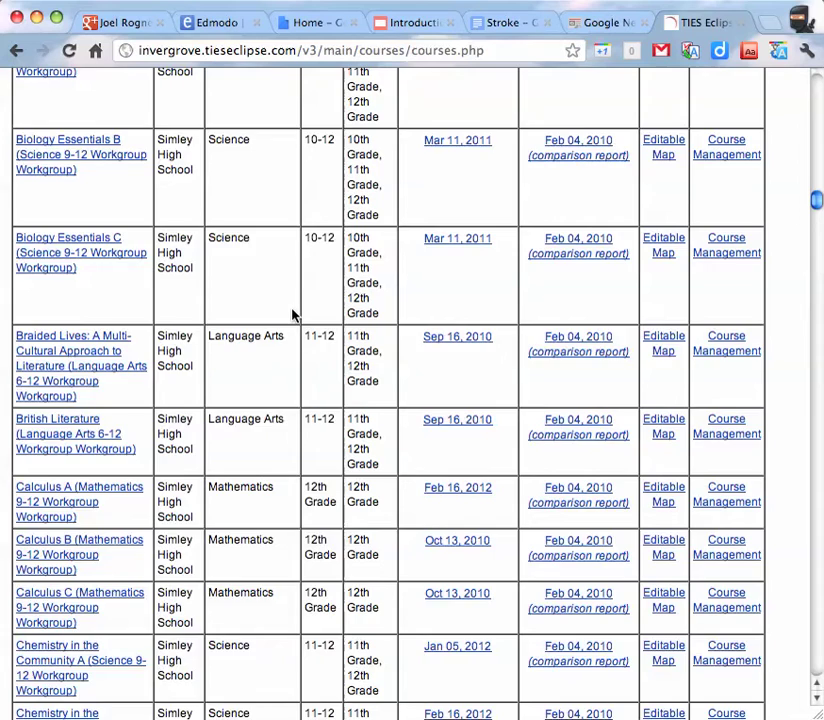
{"action": "scroll", "coordinate": [293, 313], "scroll_direction": "up", "scroll_amount": 18}
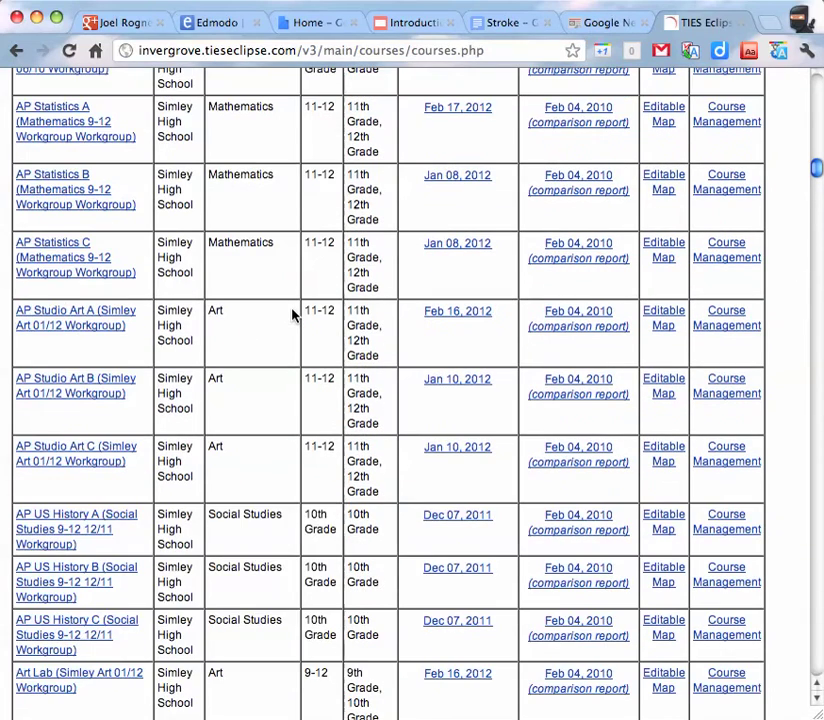
{"action": "scroll", "coordinate": [293, 316], "scroll_direction": "up", "scroll_amount": 8}
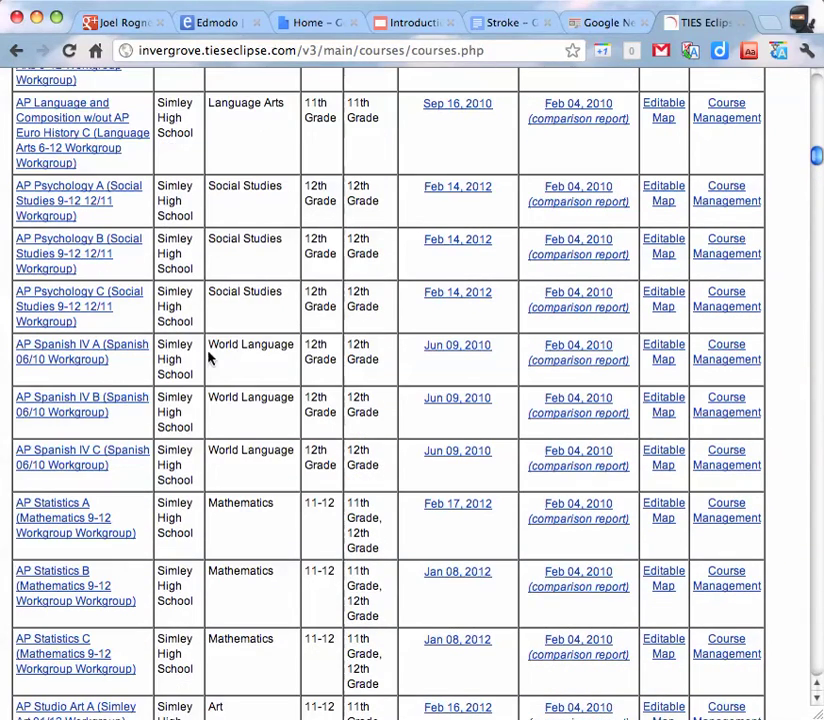
{"action": "scroll", "coordinate": [259, 444], "scroll_direction": "down", "scroll_amount": 1}
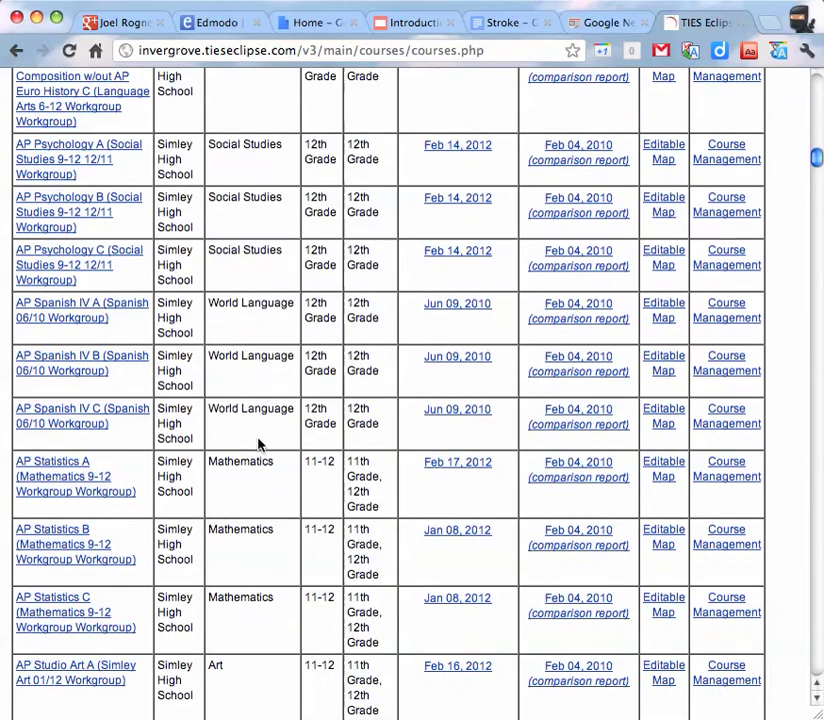
{"action": "left_click", "coordinate": [48, 470]}
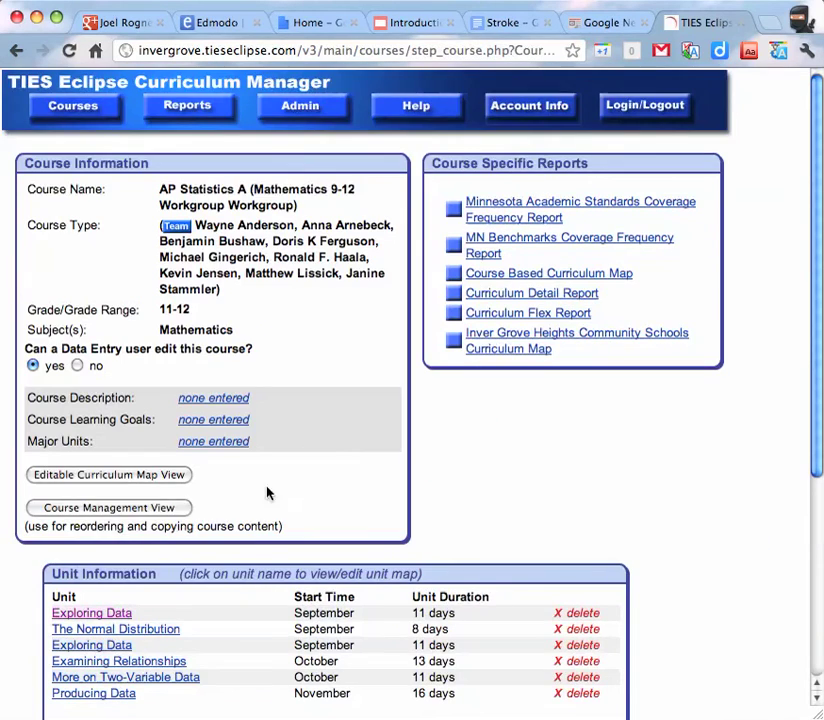
Add a new unit named Unit 3, starting in September, lasting 2 weeks
{"action": "scroll", "coordinate": [538, 447], "scroll_direction": "down", "scroll_amount": 3}
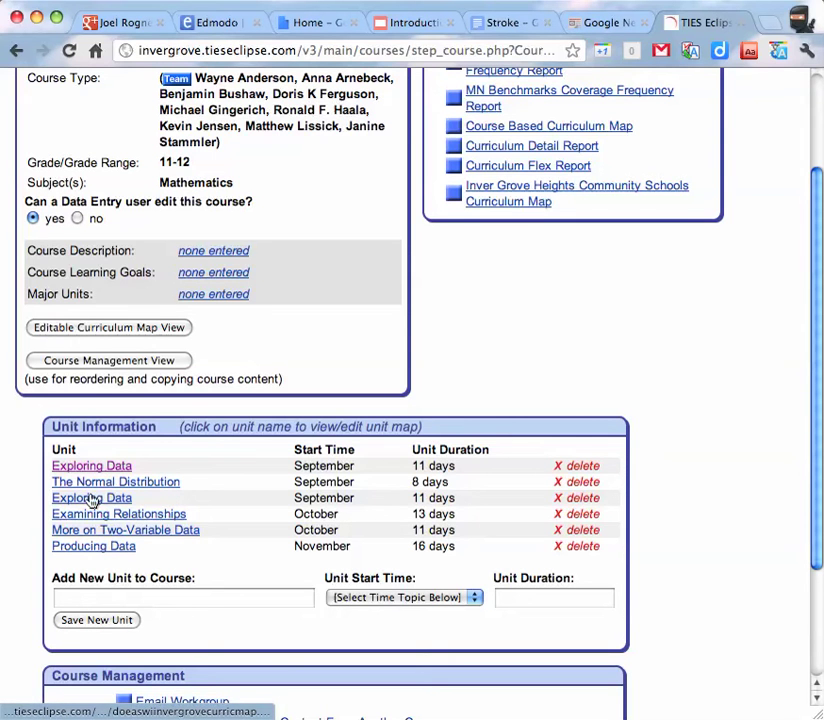
{"action": "left_click", "coordinate": [159, 598]}
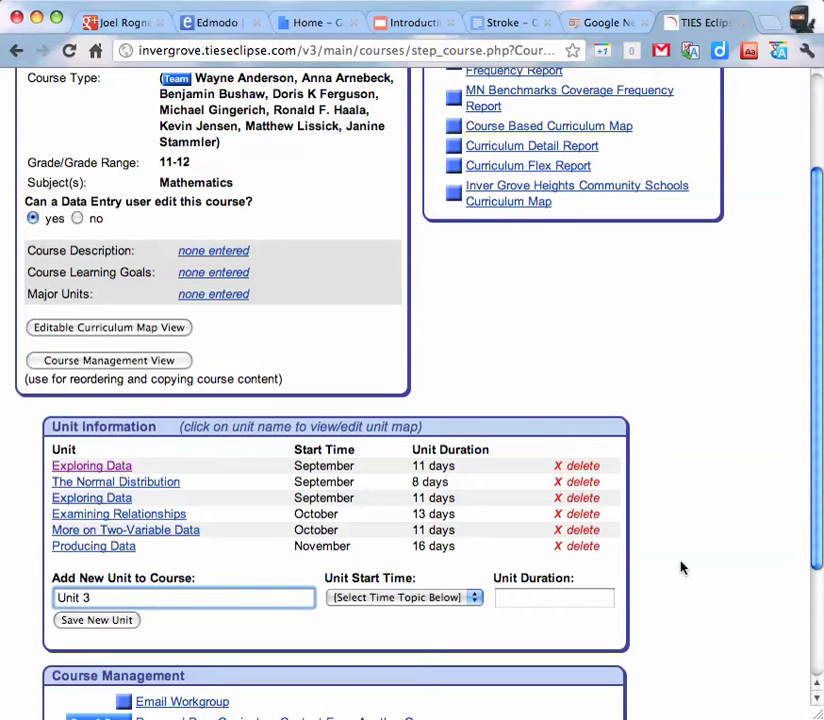
{"action": "left_click", "coordinate": [477, 603]}
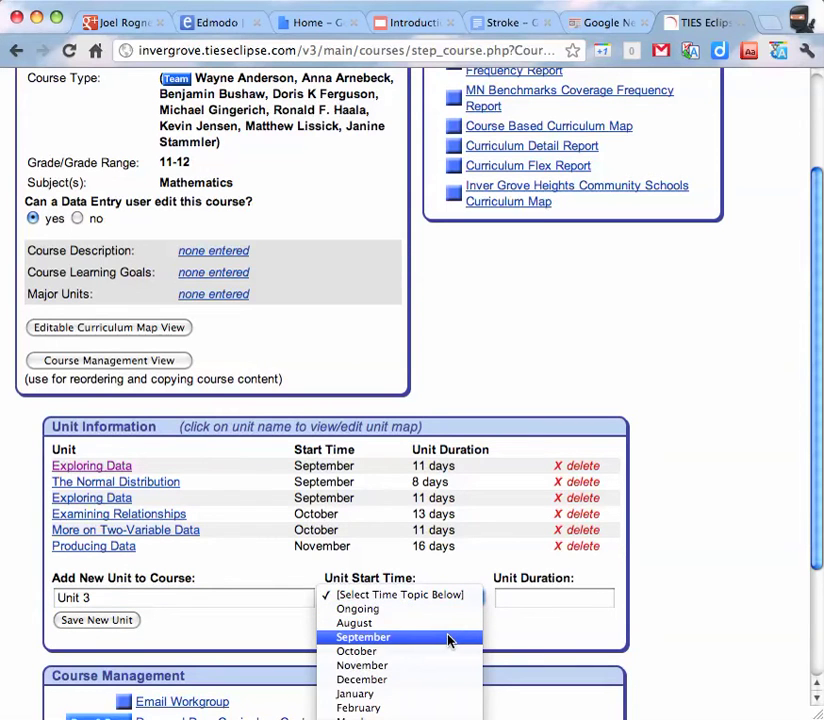
{"action": "left_click", "coordinate": [447, 638]}
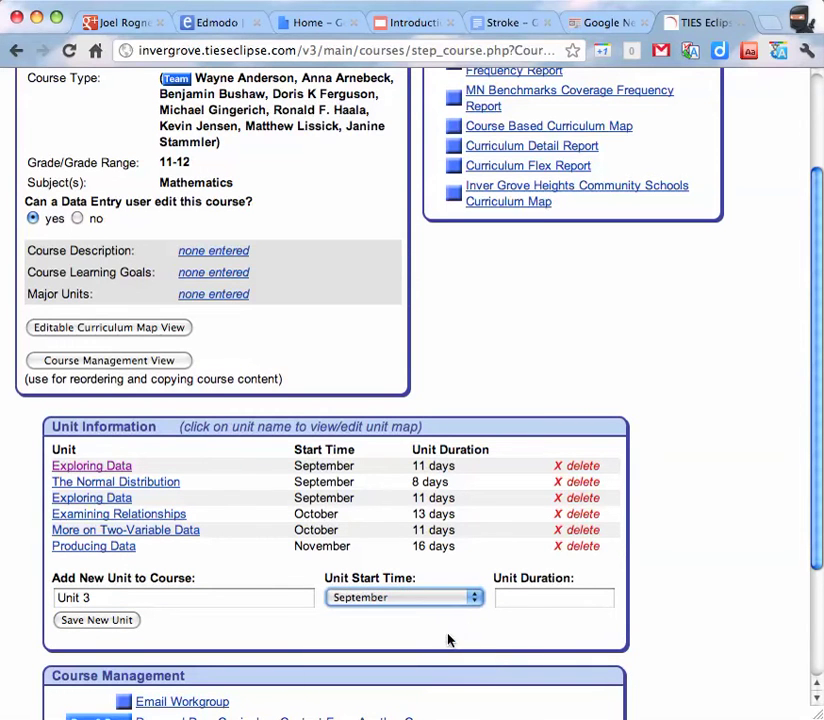
{"action": "left_click", "coordinate": [540, 598]}
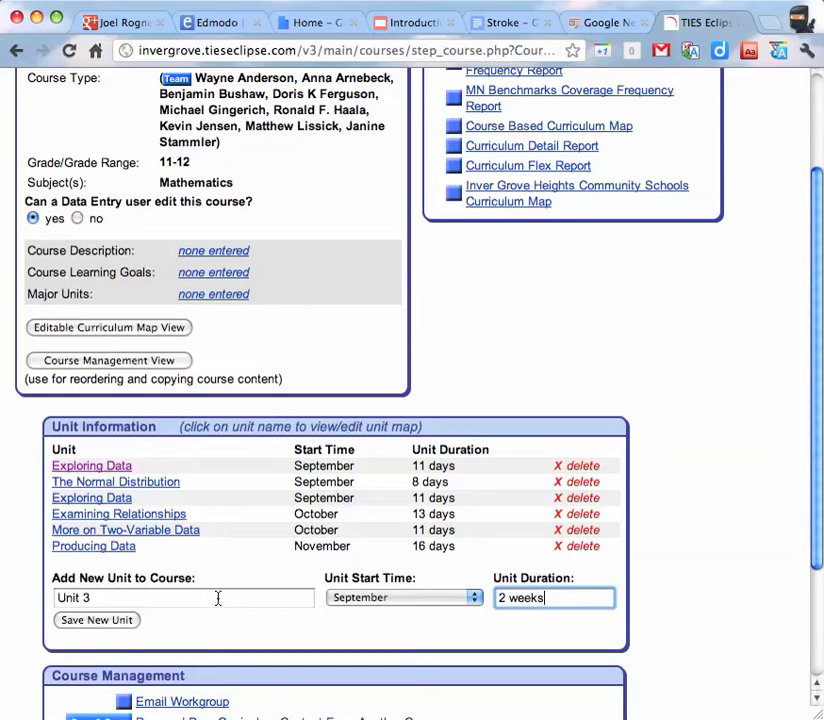
{"action": "left_click", "coordinate": [84, 621]}
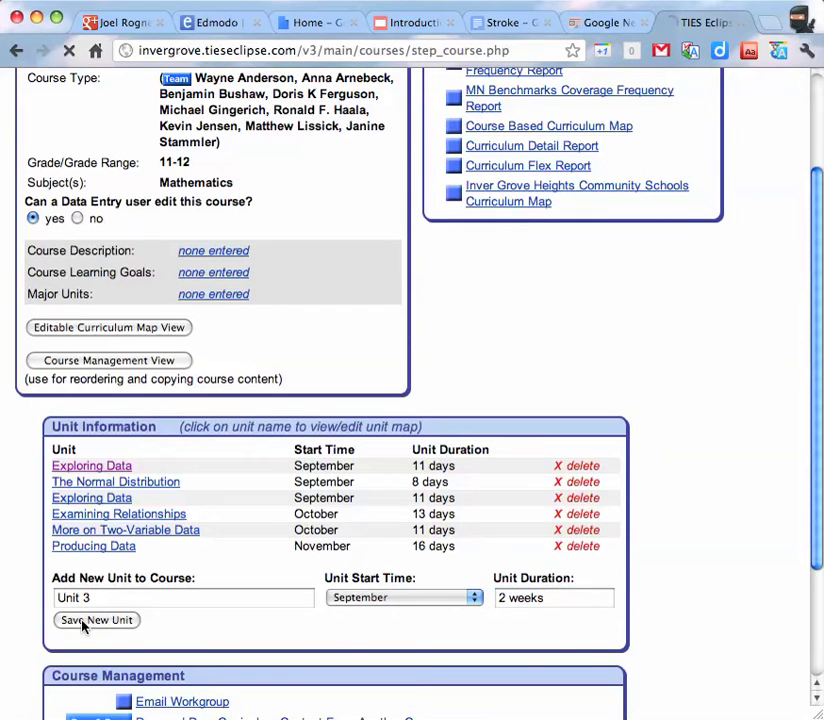
{"action": "scroll", "coordinate": [256, 620], "scroll_direction": "down", "scroll_amount": 3}
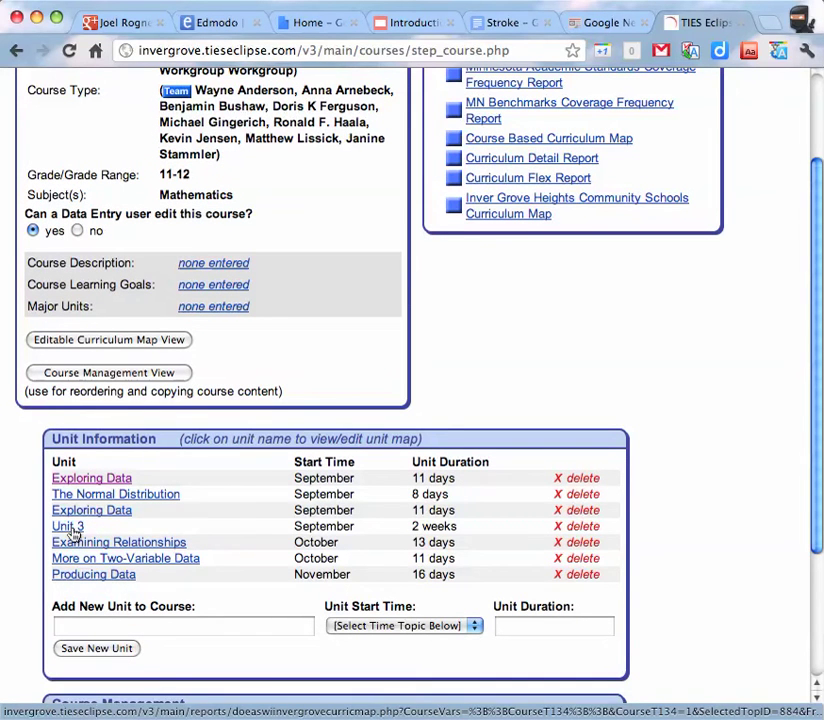
In Unit 3's curriculum map, enter and save the first concepts entries, content 1 and content 2
{"action": "left_click", "coordinate": [68, 527]}
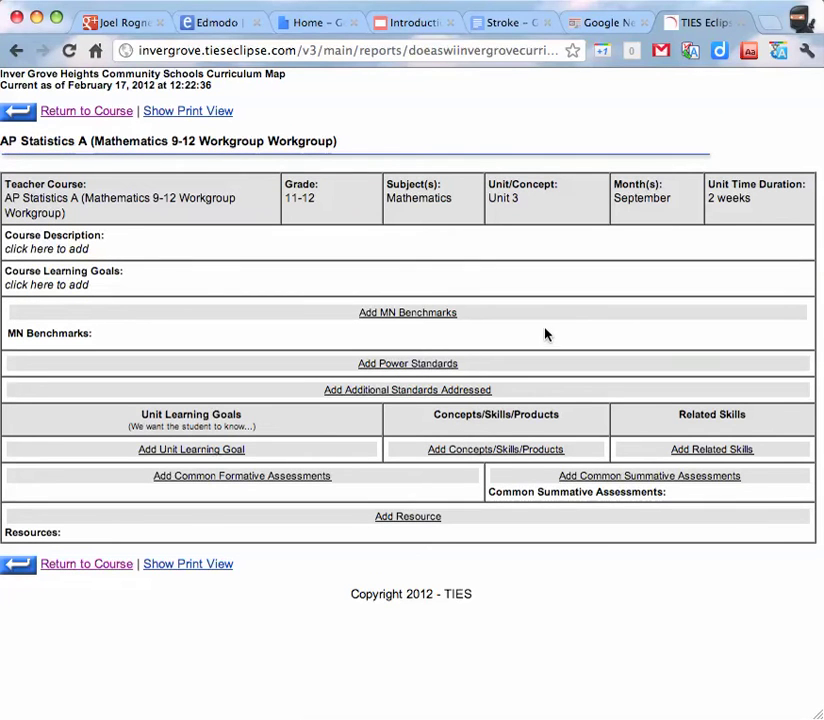
{"action": "left_click", "coordinate": [517, 450]}
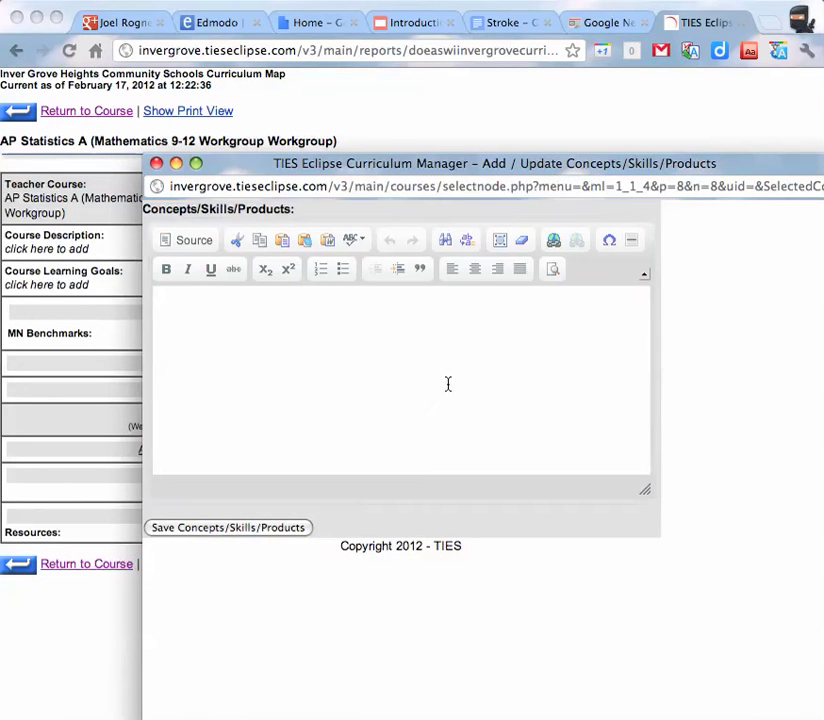
{"action": "left_click", "coordinate": [448, 384]}
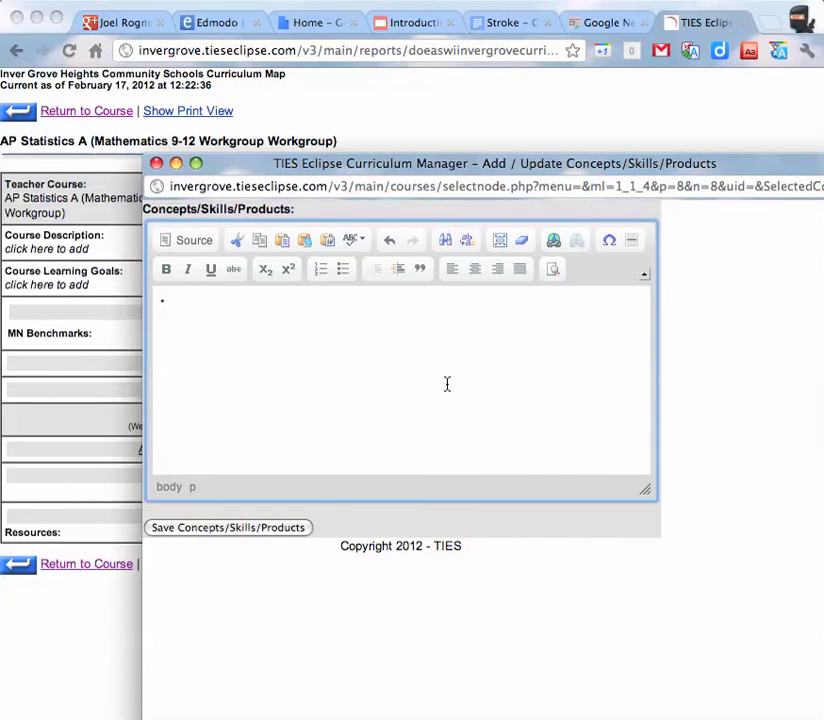
{"action": "type", "text": "* conte"}
{"action": "type", "text": "* conten"}
{"action": "type", "text": "t"}
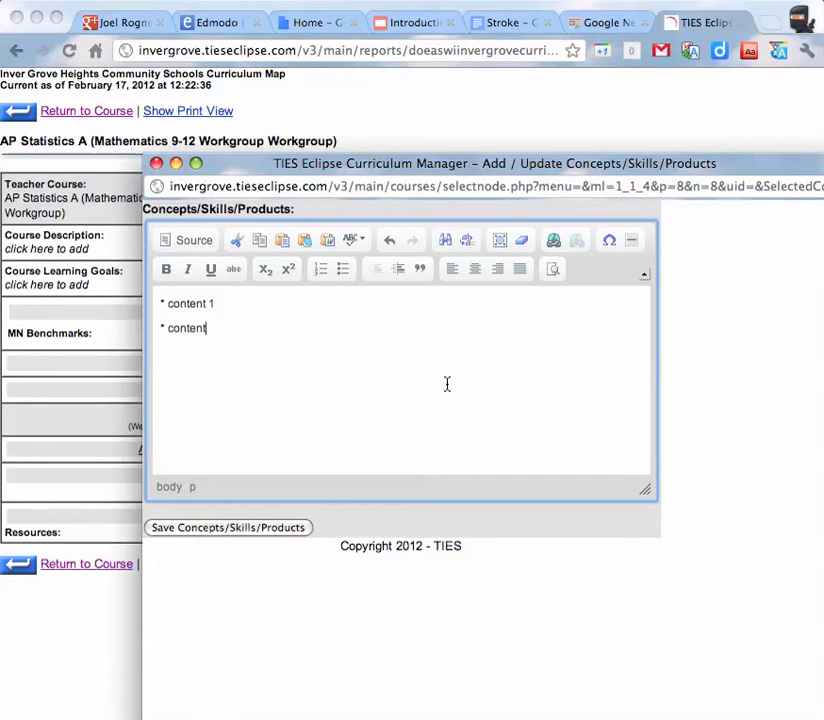
{"action": "type", "text": " 2"}
{"action": "type", "text": " *"}
{"action": "left_click", "coordinate": [220, 528]}
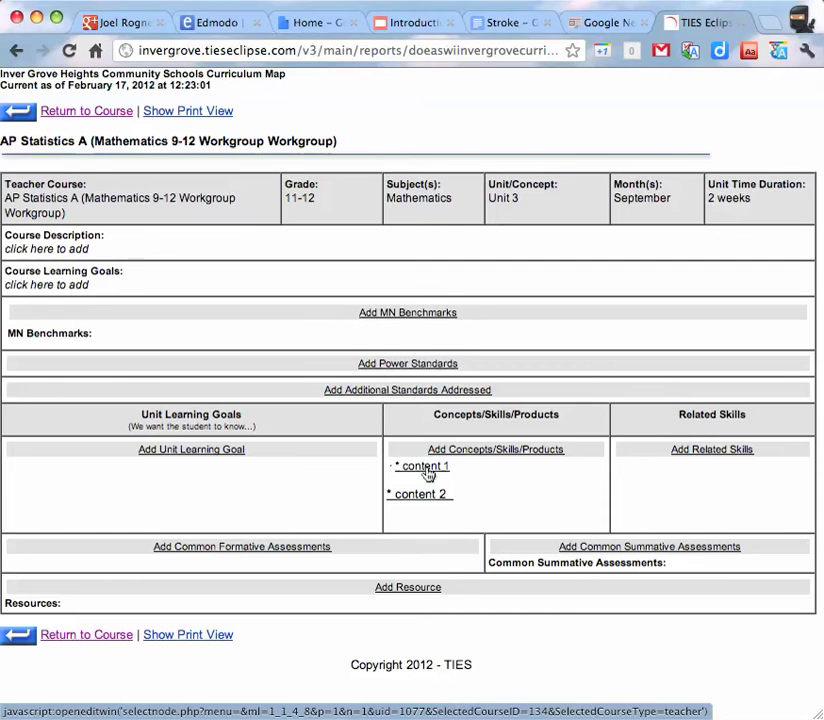
Append '* content 3' and '* content 4' to Unit 3's concepts list and save
{"action": "left_click", "coordinate": [428, 472]}
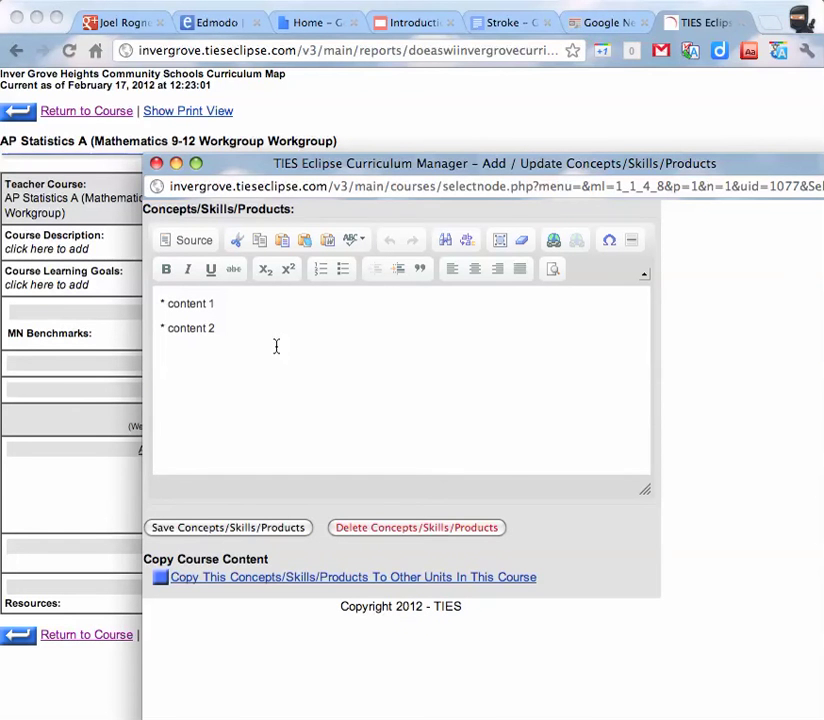
{"action": "left_click", "coordinate": [259, 337]}
{"action": "key", "text": "Return"}
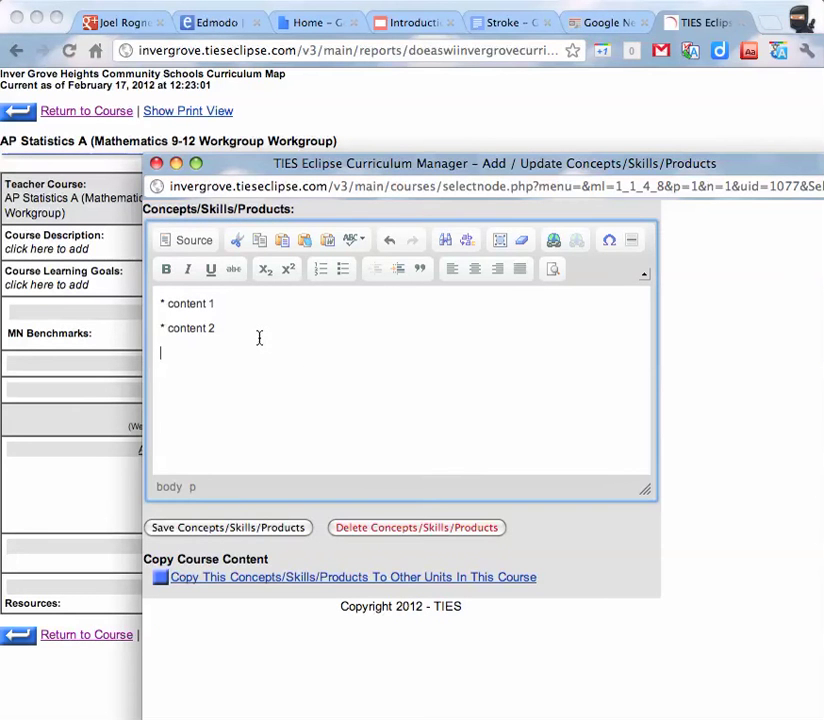
{"action": "type", "text": "* content 3 * content"}
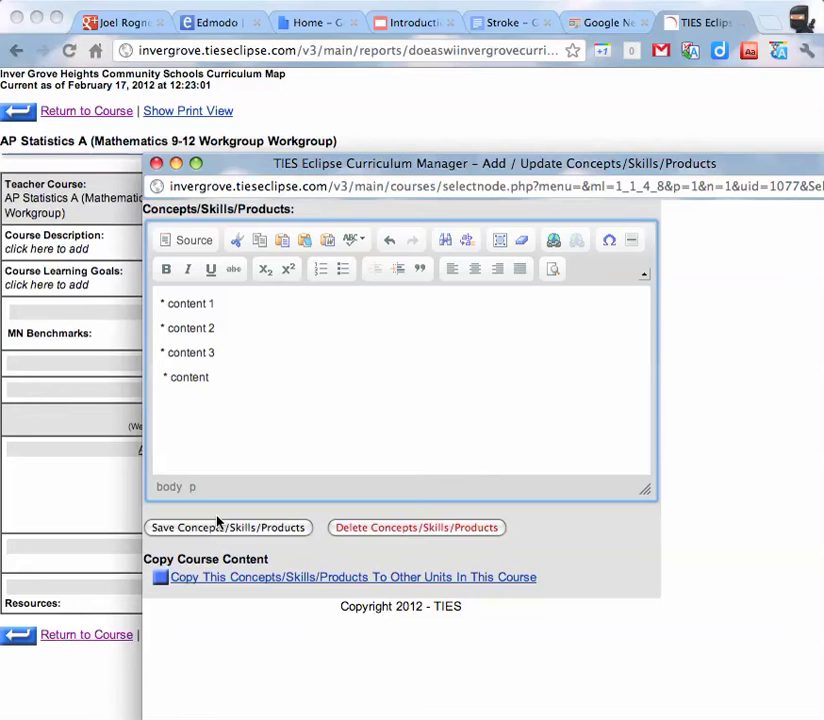
{"action": "type", "text": " 4"}
{"action": "left_click", "coordinate": [230, 529]}
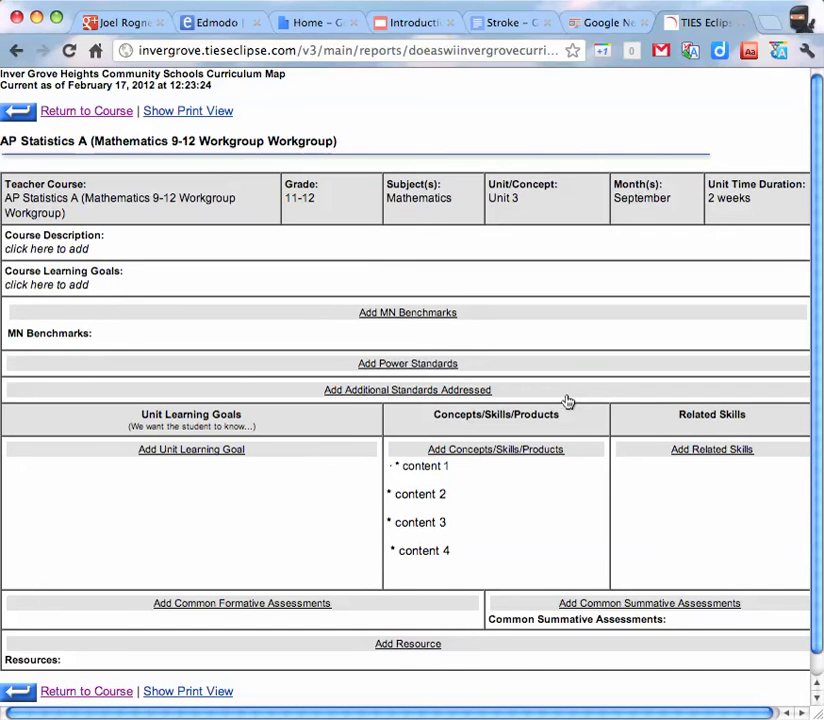
Back on the course page, add Unit 4 starting in October with duration '2 week'
{"action": "left_click", "coordinate": [87, 113]}
{"action": "scroll", "coordinate": [475, 493], "scroll_direction": "down", "scroll_amount": 4}
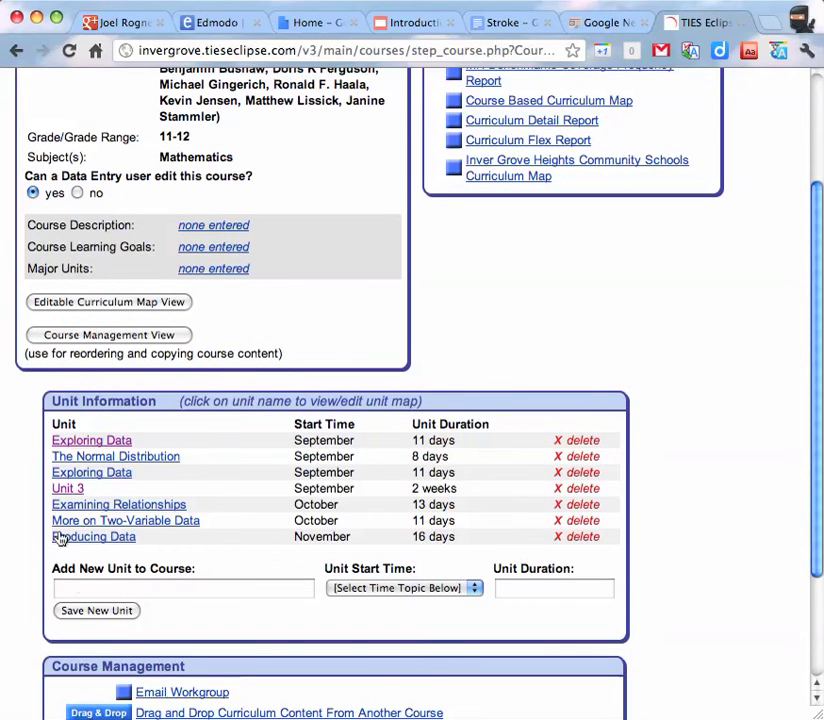
{"action": "left_click", "coordinate": [116, 589]}
{"action": "type", "text": "Unit 4"}
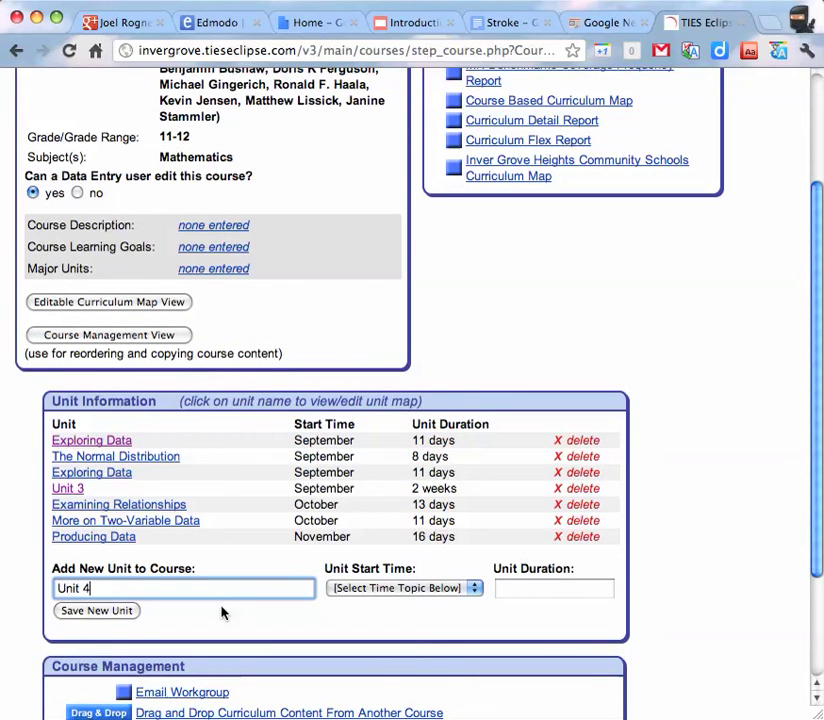
{"action": "left_click", "coordinate": [472, 589]}
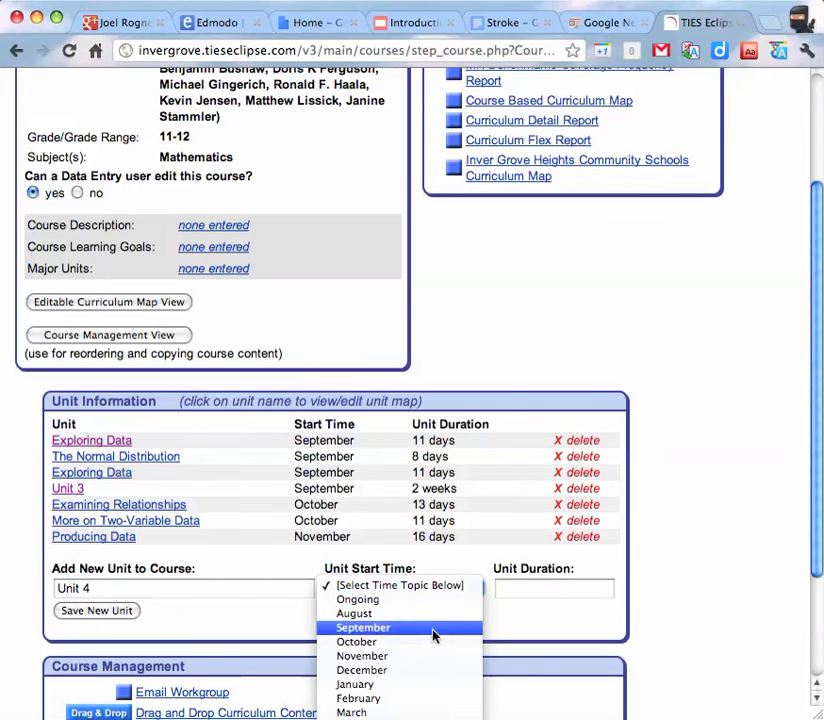
{"action": "left_click", "coordinate": [433, 642]}
{"action": "left_click", "coordinate": [538, 588]}
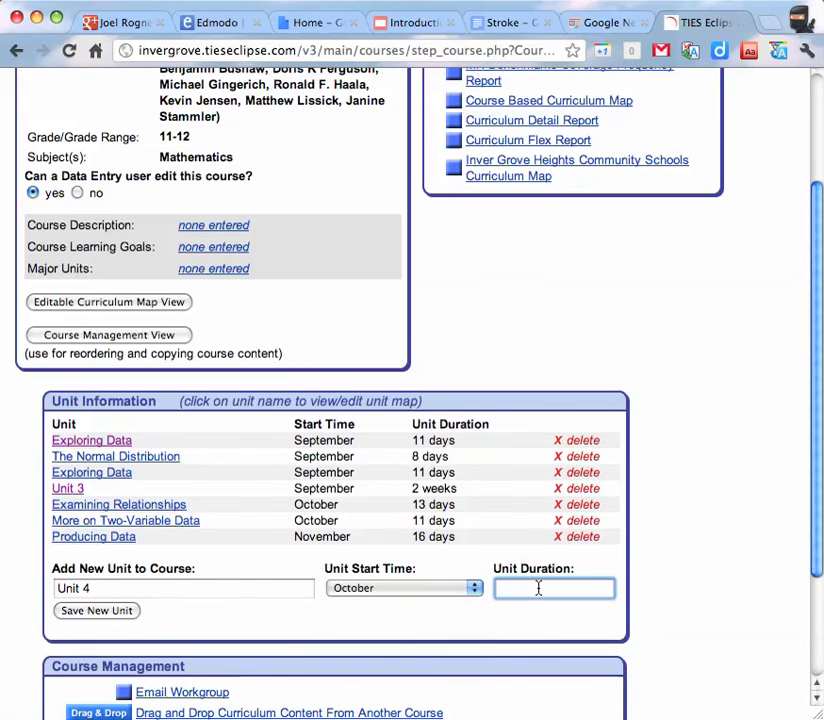
{"action": "type", "text": "2 weeks"}
{"action": "left_click", "coordinate": [93, 611]}
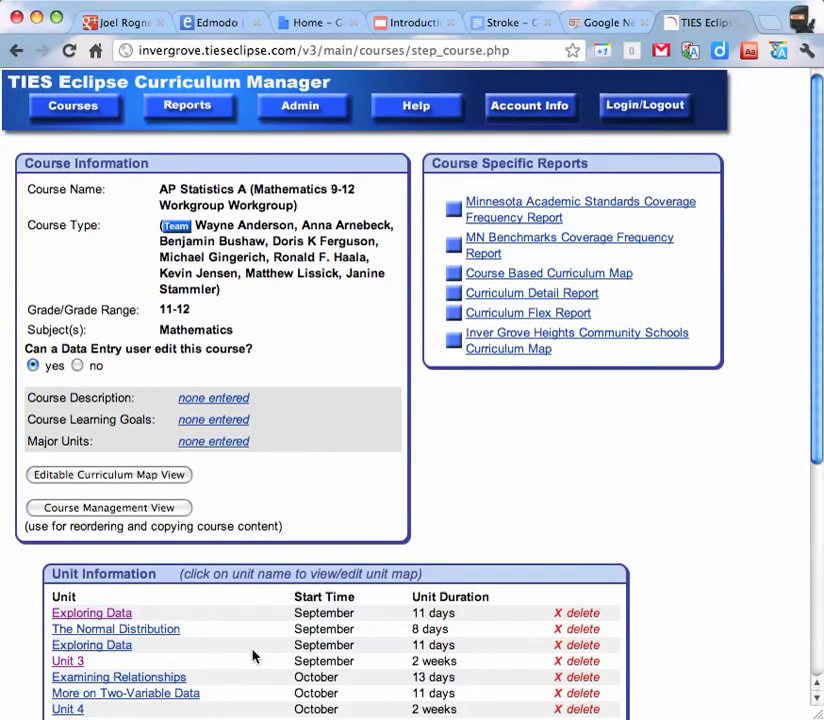
{"action": "scroll", "coordinate": [253, 655], "scroll_direction": "down", "scroll_amount": 2}
{"action": "scroll", "coordinate": [253, 655], "scroll_direction": "down", "scroll_amount": 2}
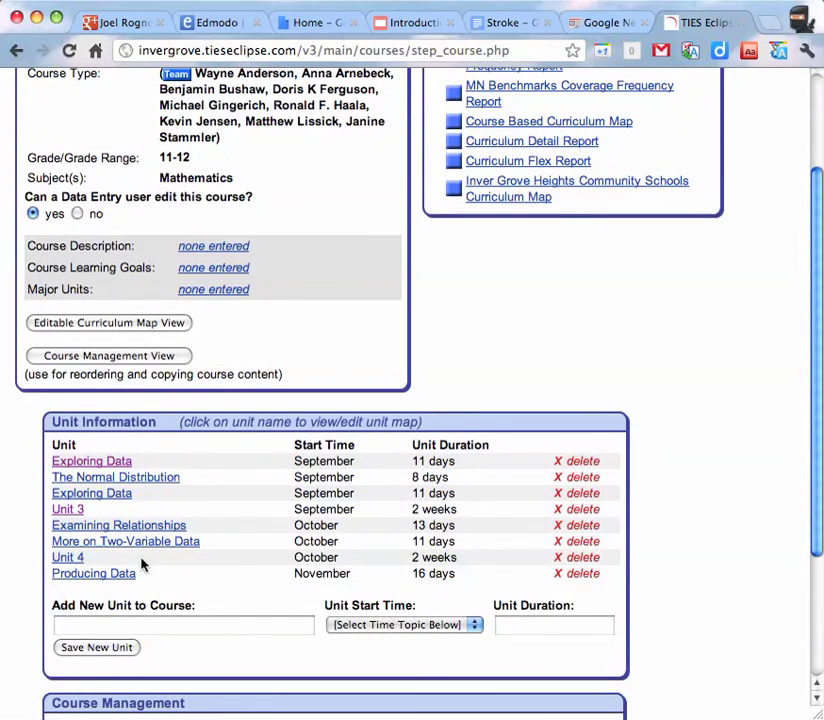
Give Unit 4's map the concepts entries '* content 3' and '* content 4' and save
{"action": "left_click", "coordinate": [64, 558]}
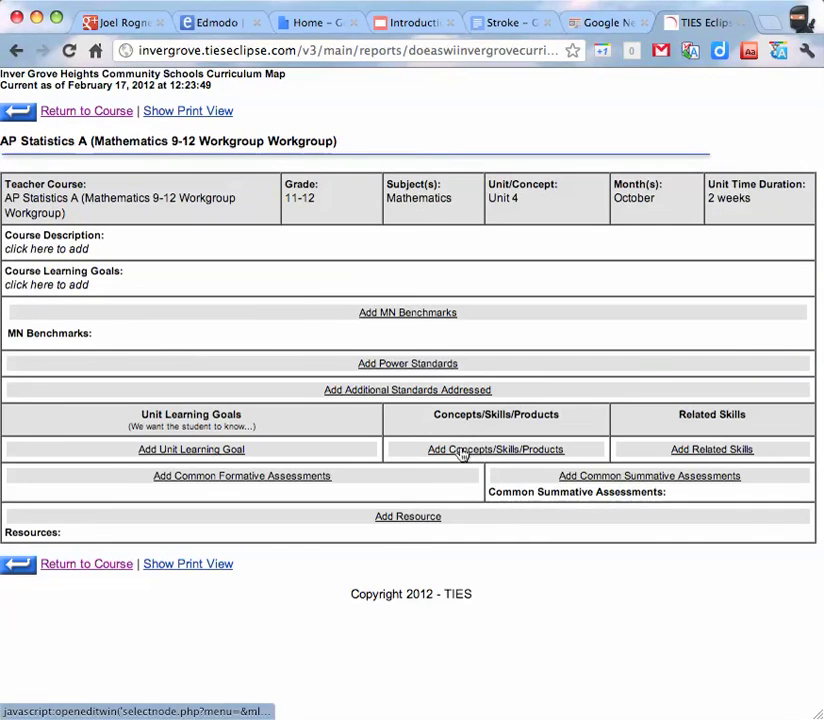
{"action": "left_click", "coordinate": [463, 453]}
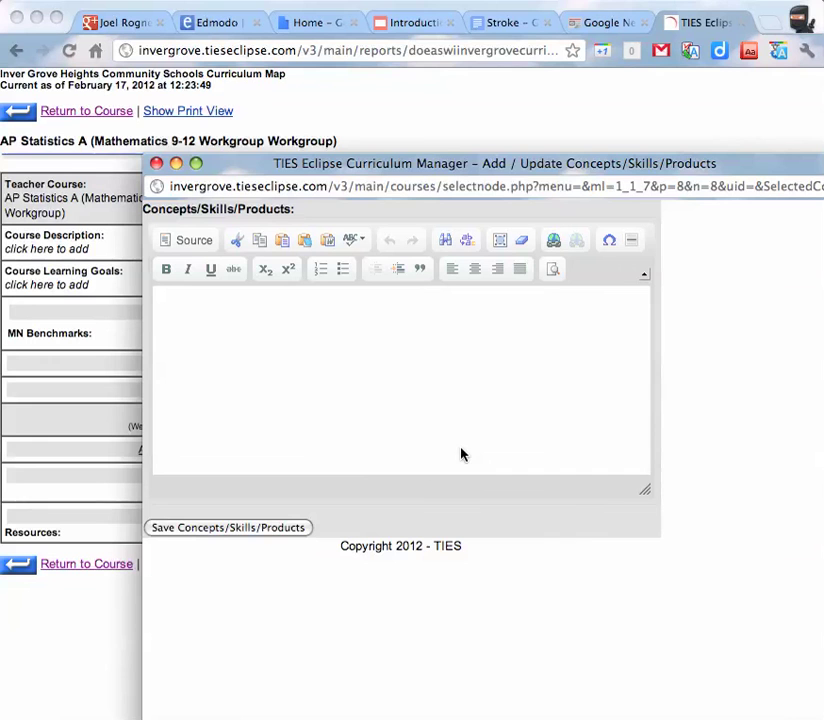
{"action": "left_click", "coordinate": [324, 331]}
{"action": "type", "text": "* c"}
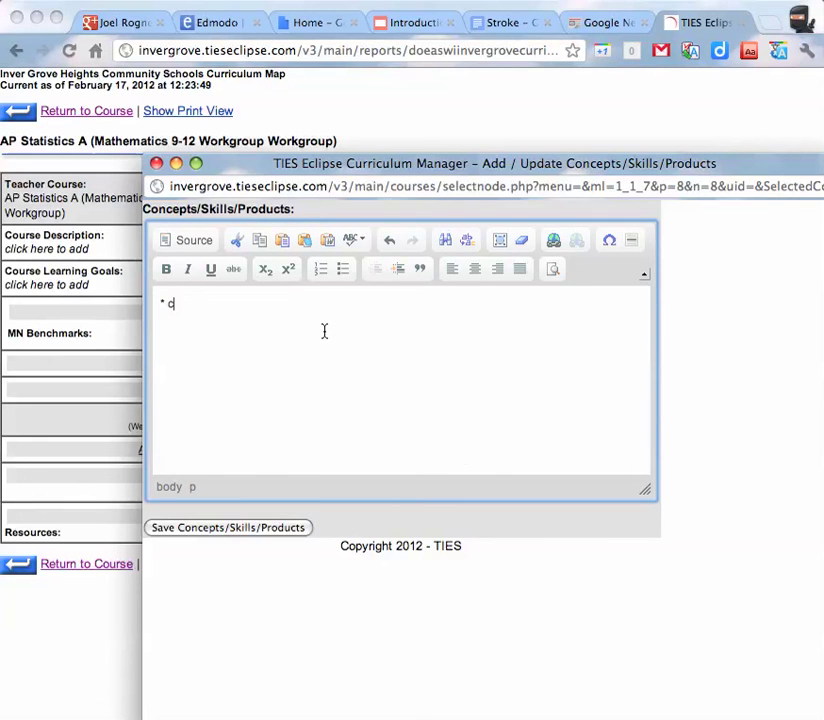
{"action": "type", "text": "ontent 3"}
{"action": "key", "text": "Return"}
{"action": "type", "text": "* content 4"}
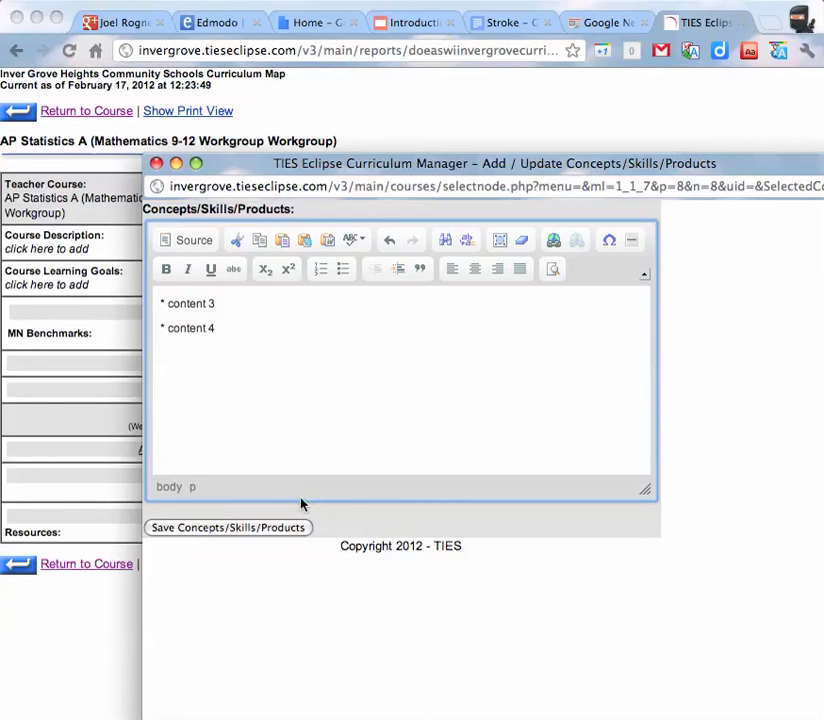
{"action": "left_click", "coordinate": [279, 530]}
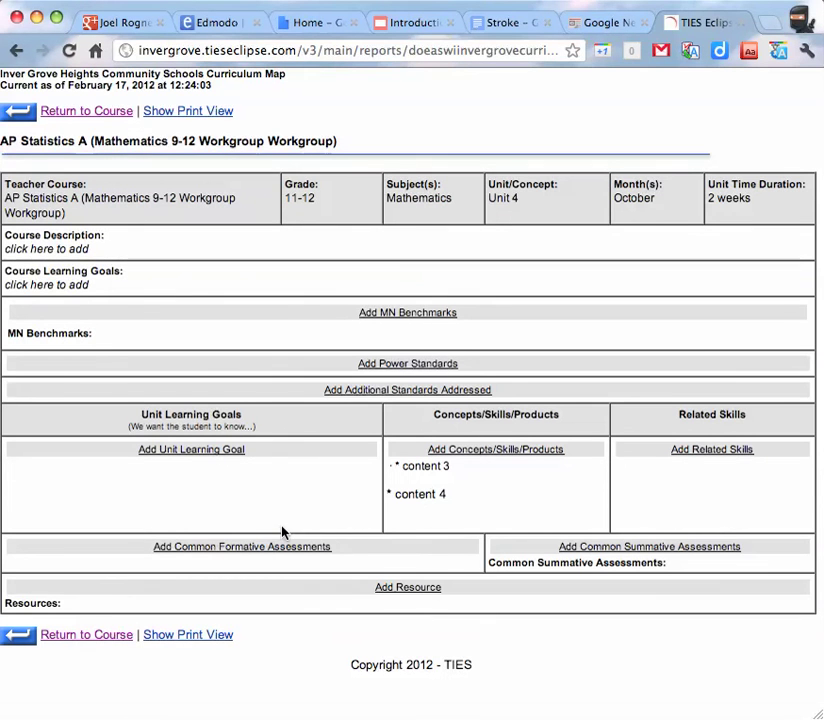
Return to AP Statistics A and review its list of eight units
{"action": "left_click", "coordinate": [101, 117]}
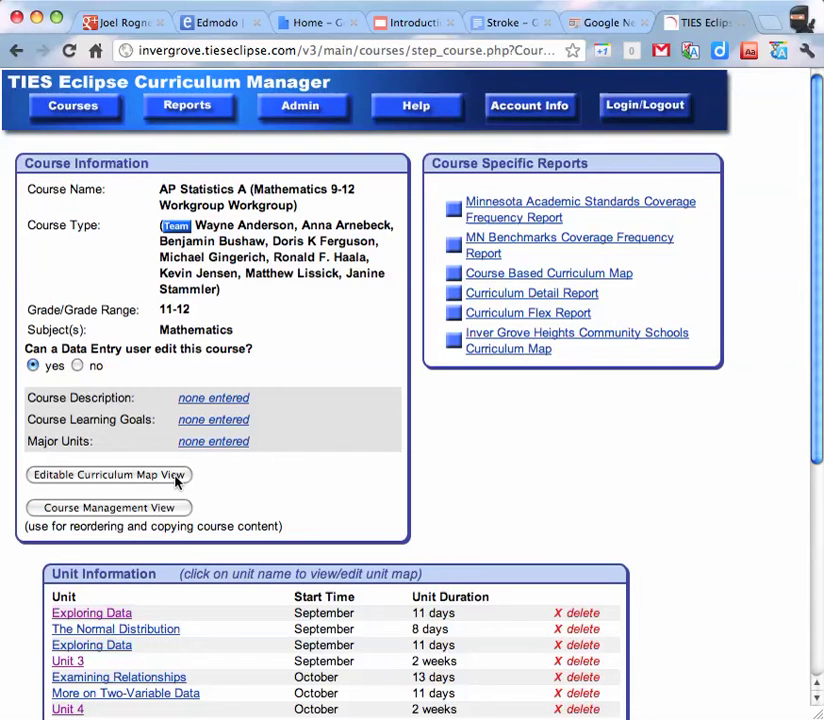
{"action": "scroll", "coordinate": [504, 489], "scroll_direction": "down", "scroll_amount": 5}
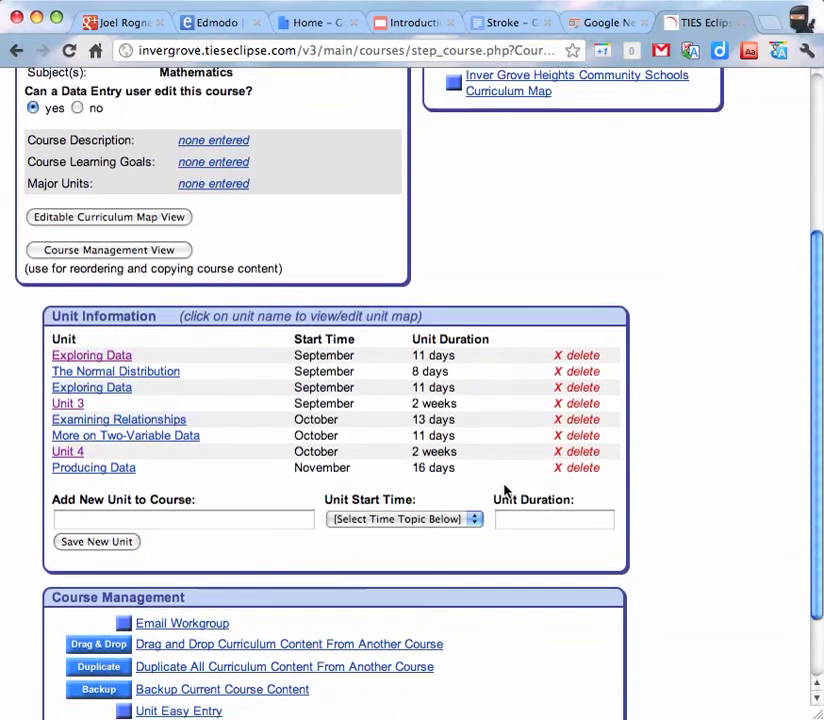
{"action": "scroll", "coordinate": [505, 490], "scroll_direction": "down", "scroll_amount": 1}
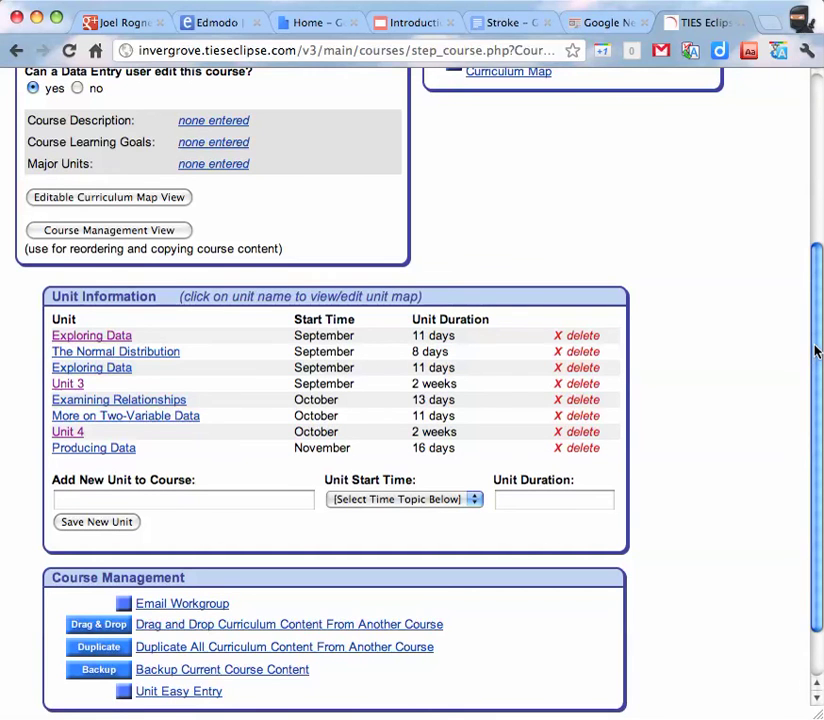
{"action": "scroll", "coordinate": [815, 353], "scroll_direction": "down", "scroll_amount": 3}
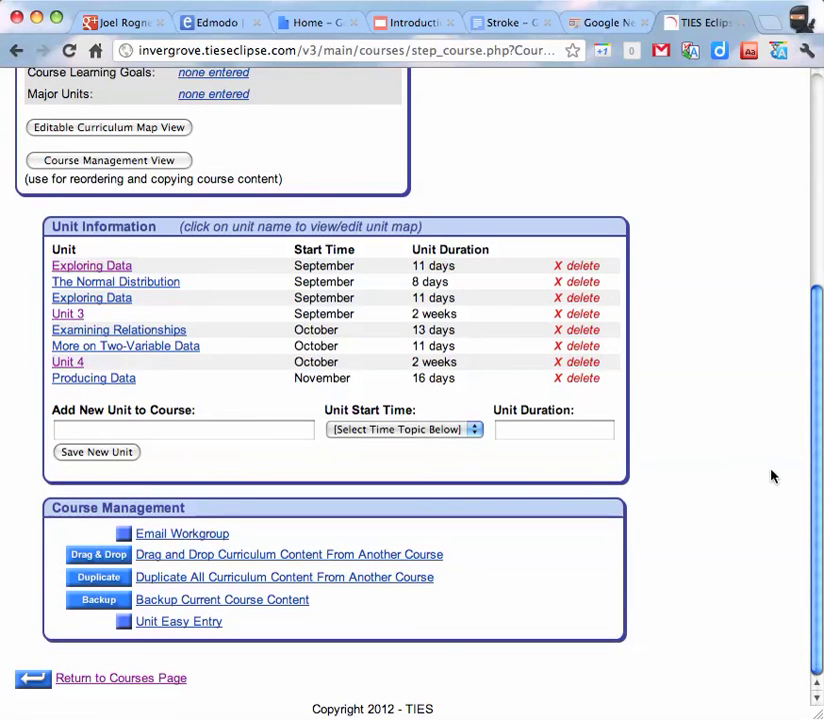
{"action": "scroll", "coordinate": [772, 484], "scroll_direction": "up", "scroll_amount": 3}
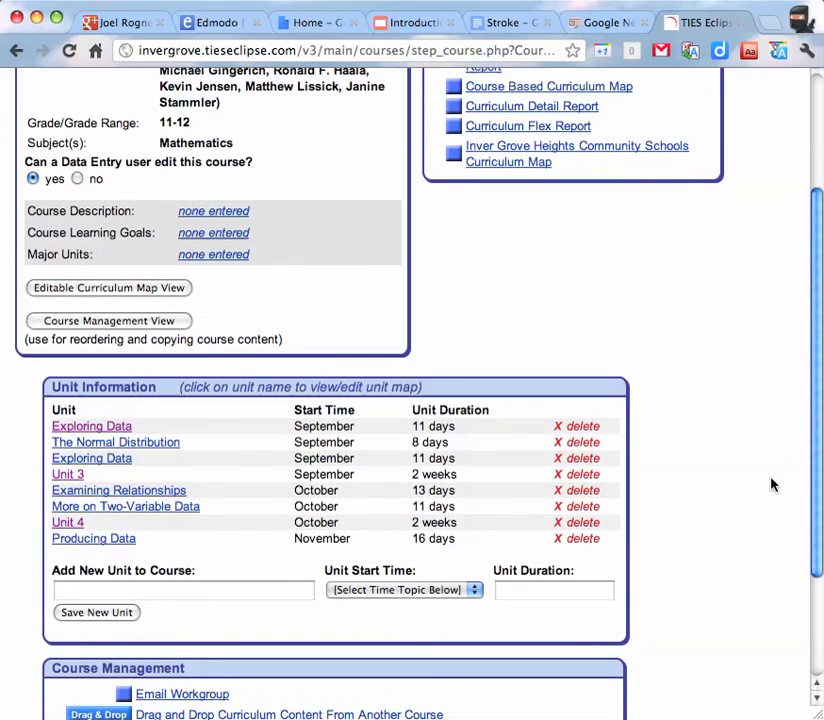
{"action": "scroll", "coordinate": [772, 484], "scroll_direction": "up", "scroll_amount": 1}
{"action": "scroll", "coordinate": [772, 484], "scroll_direction": "up", "scroll_amount": 1}
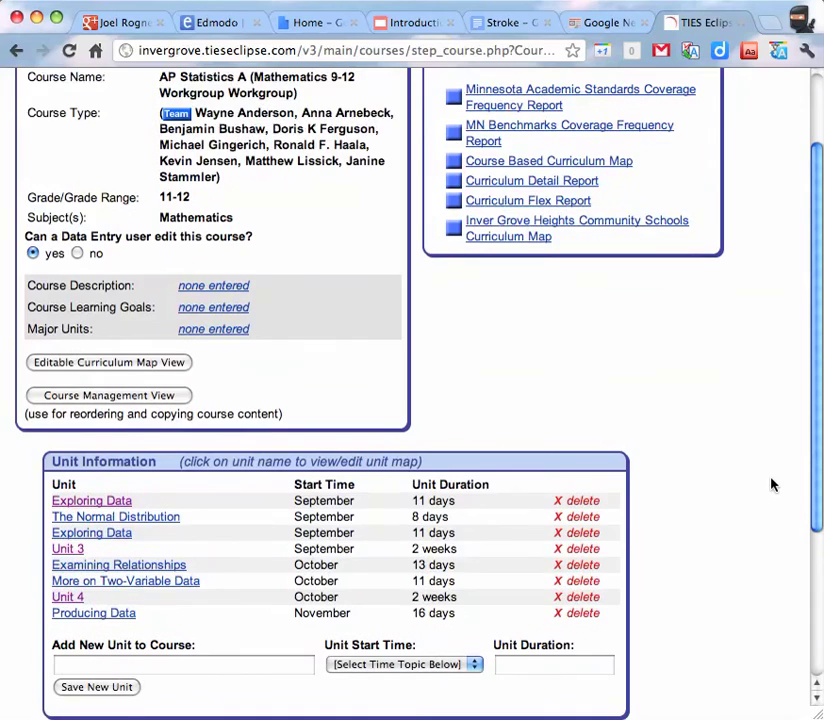
{"action": "scroll", "coordinate": [772, 482], "scroll_direction": "up", "scroll_amount": 3}
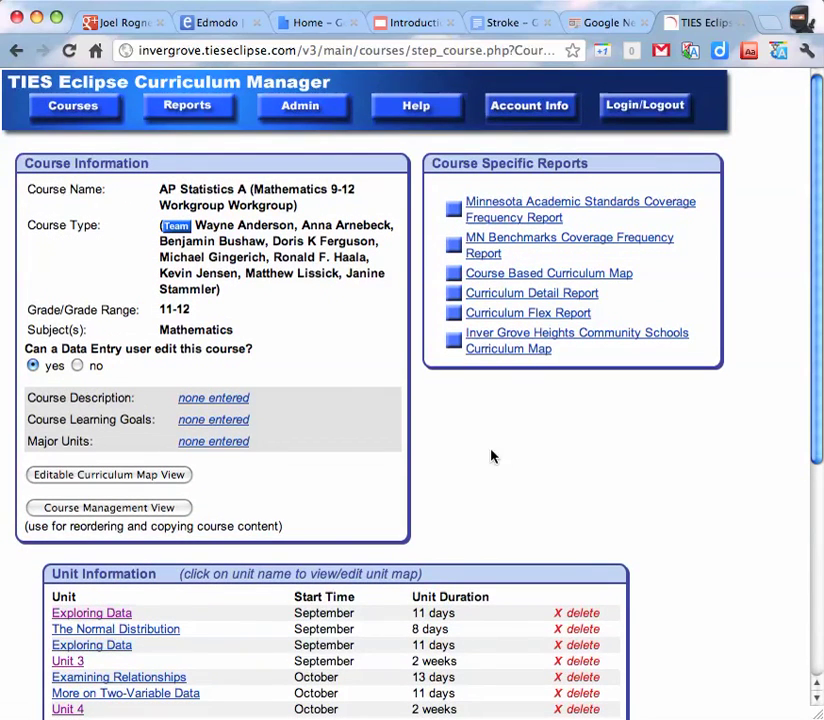
Go to the Courses page listing all active courses
{"action": "left_click", "coordinate": [73, 107]}
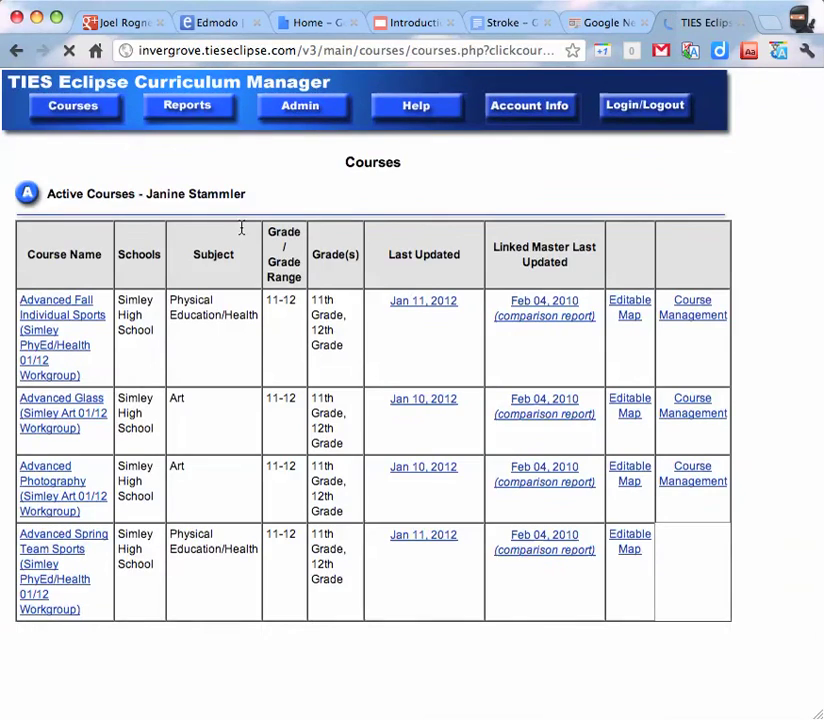
{"action": "scroll", "coordinate": [424, 498], "scroll_direction": "down", "scroll_amount": 15}
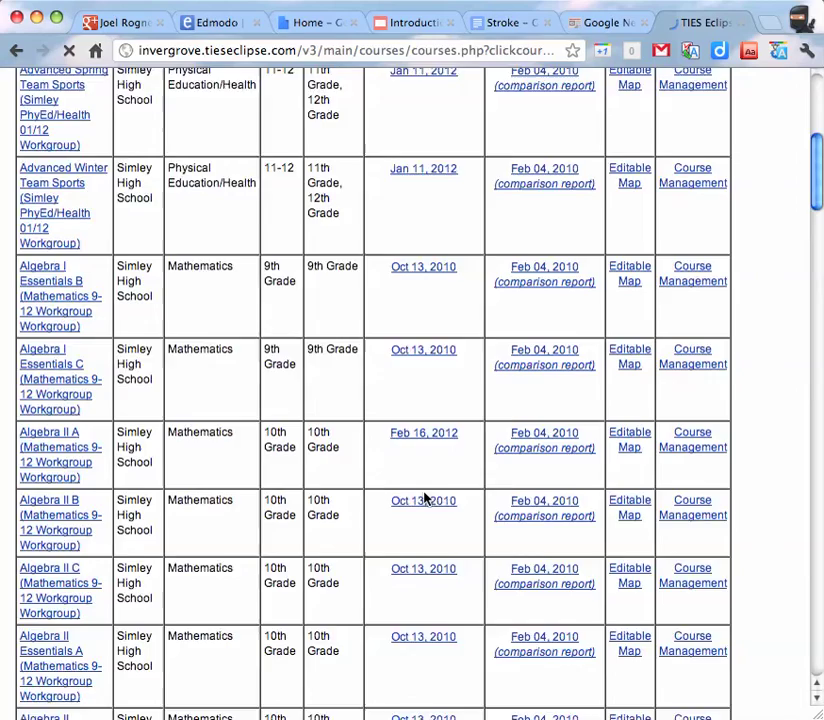
{"action": "scroll", "coordinate": [424, 498], "scroll_direction": "down", "scroll_amount": 7}
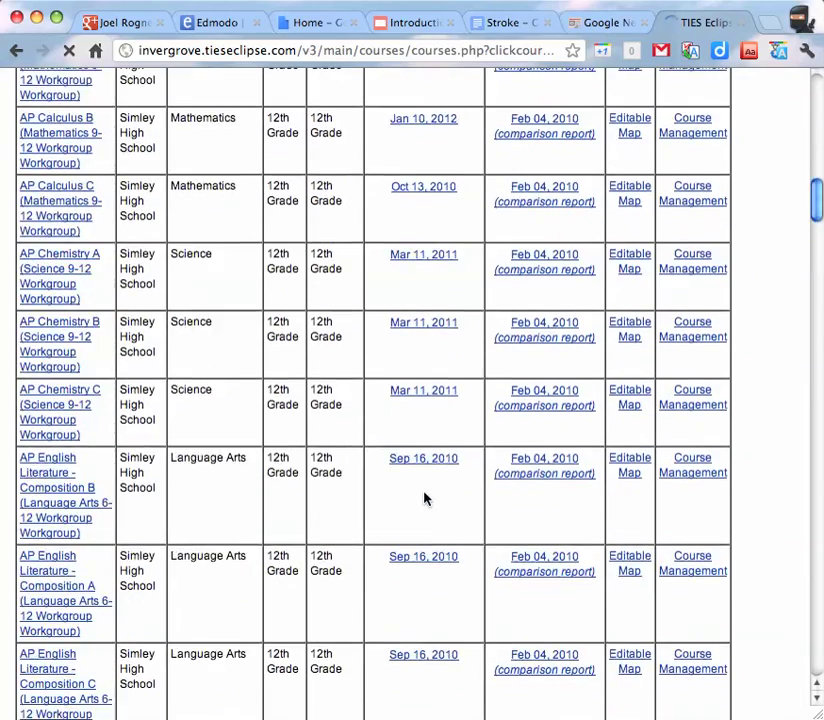